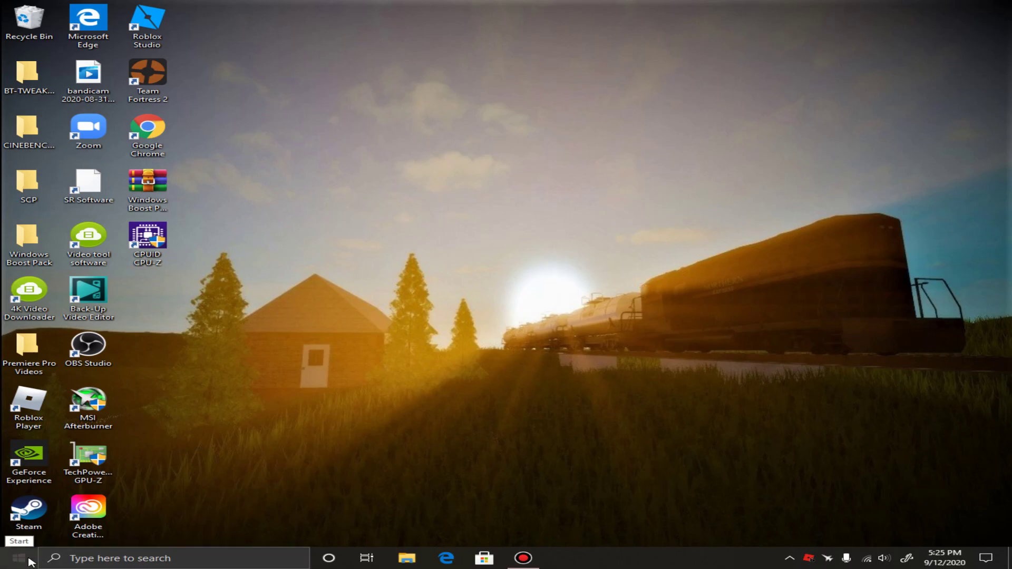
# Go to System > Display in Settings and open Advanced display settings
pyautogui.click(19, 559)
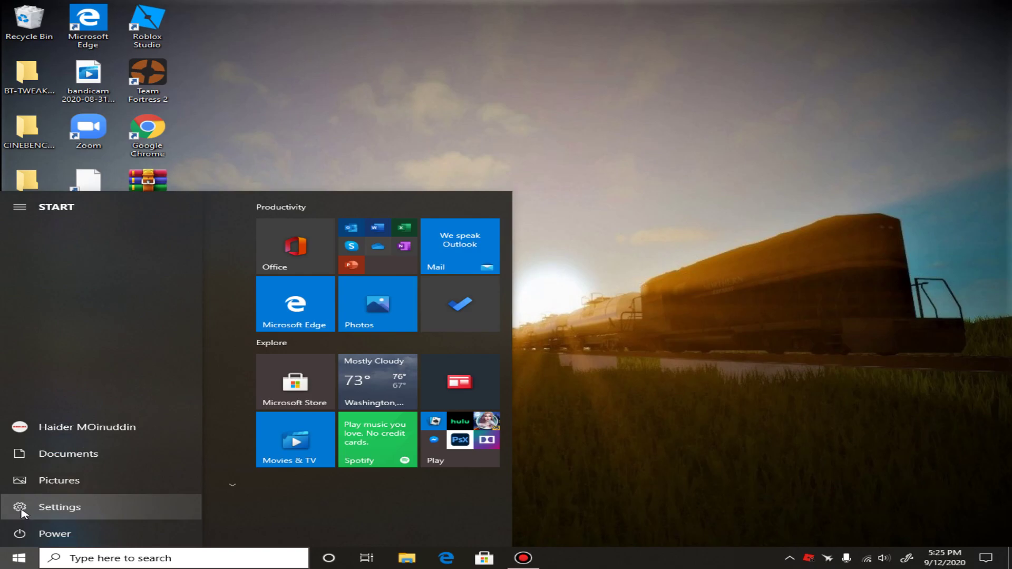
pyautogui.click(40, 511)
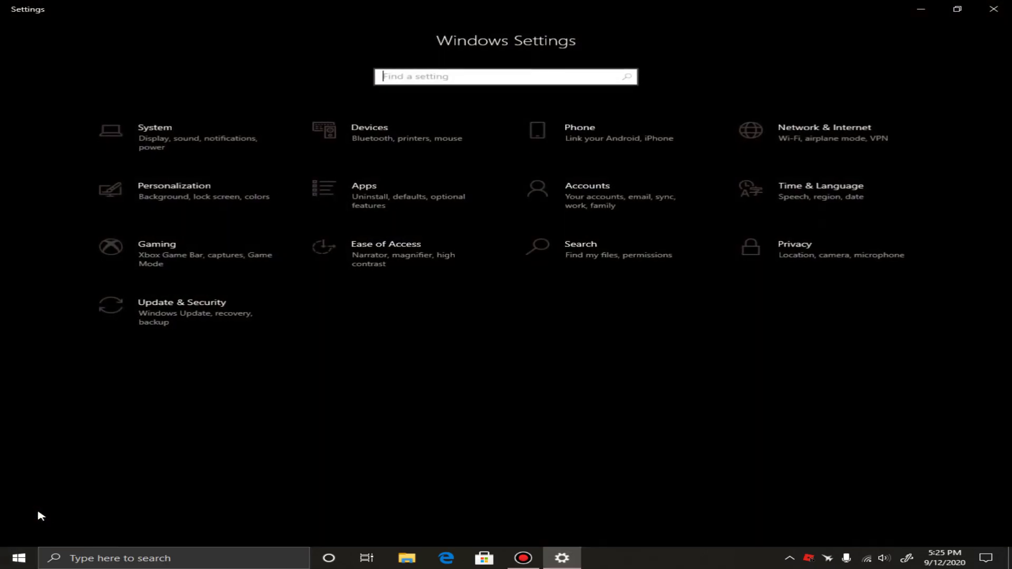
pyautogui.click(219, 145)
pyautogui.click(158, 126)
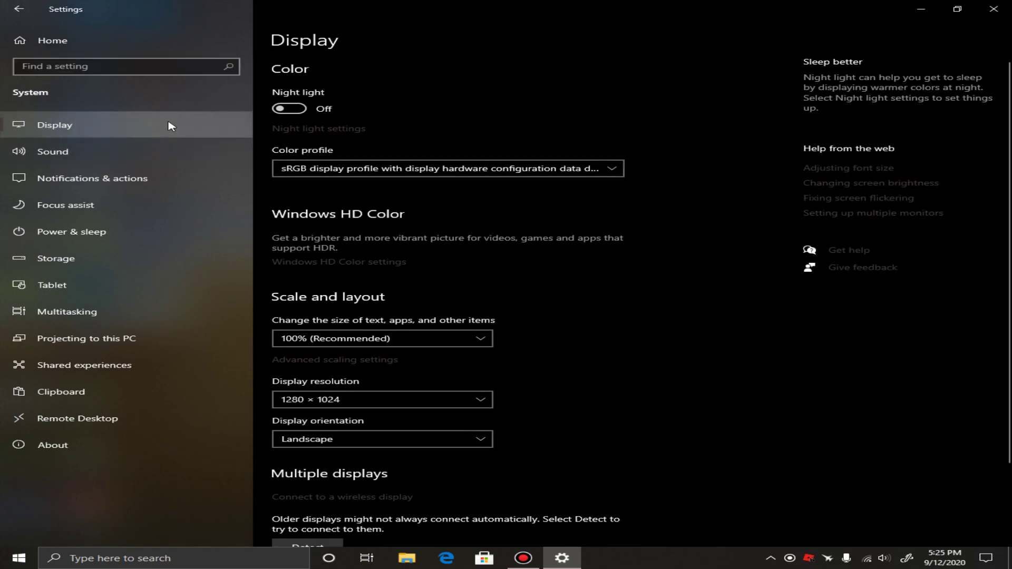
pyautogui.scroll(-2, 397, 303)
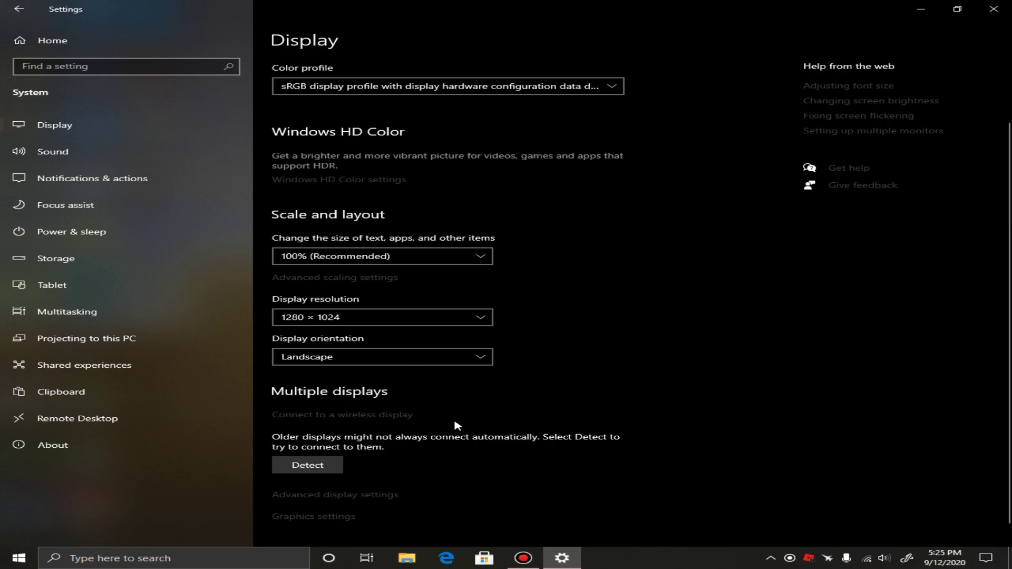
pyautogui.scroll(-1, 343, 485)
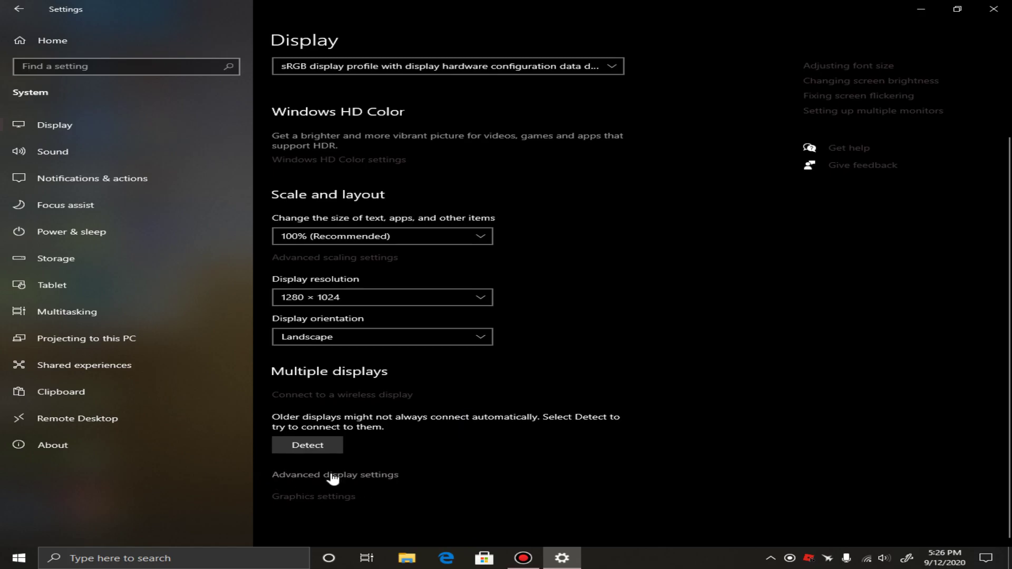
pyautogui.click(332, 475)
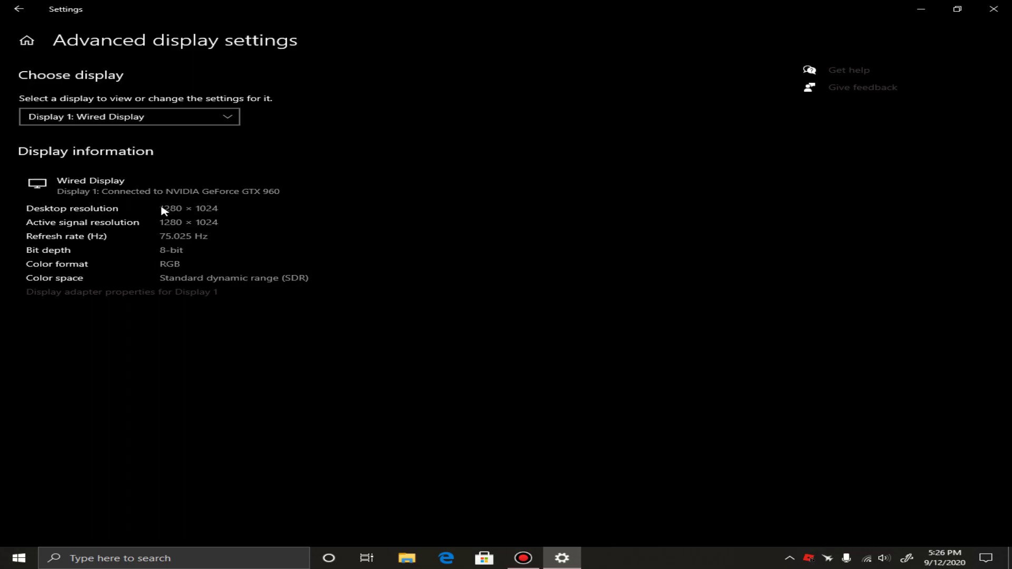
# Return to the Display page and reopen Advanced display settings for Display 1
pyautogui.click(16, 12)
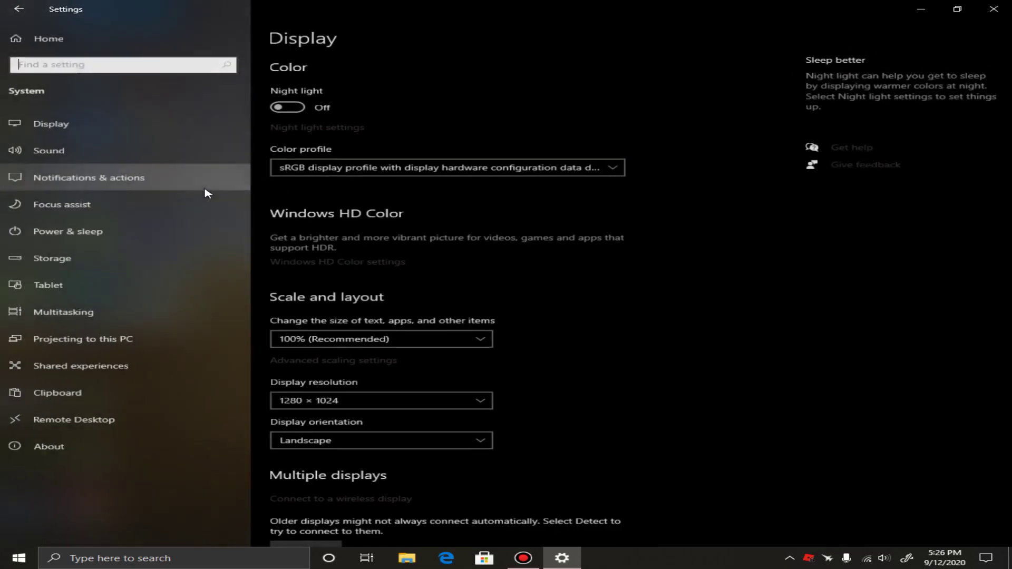
pyautogui.scroll(-2, 359, 422)
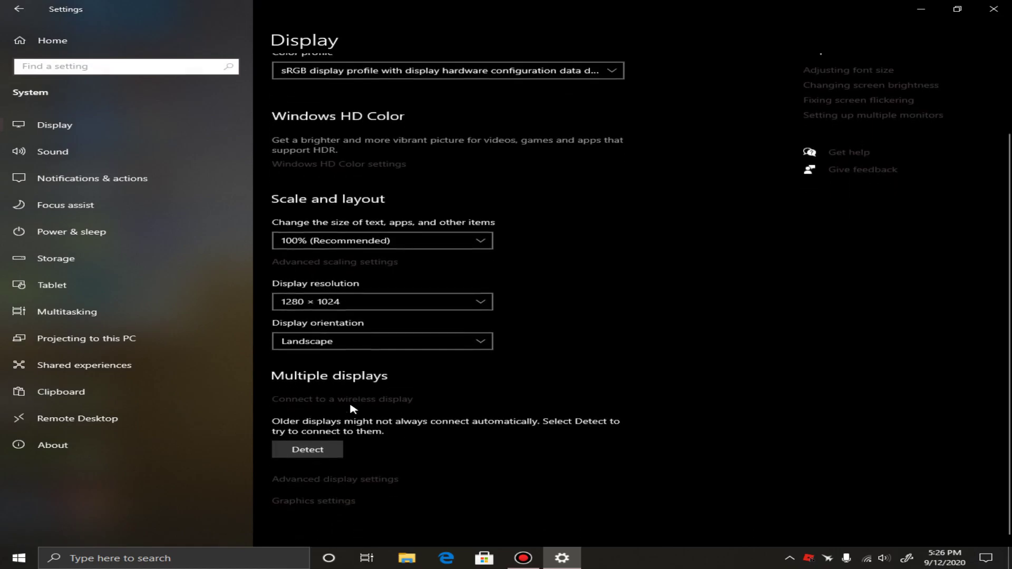
pyautogui.click(324, 476)
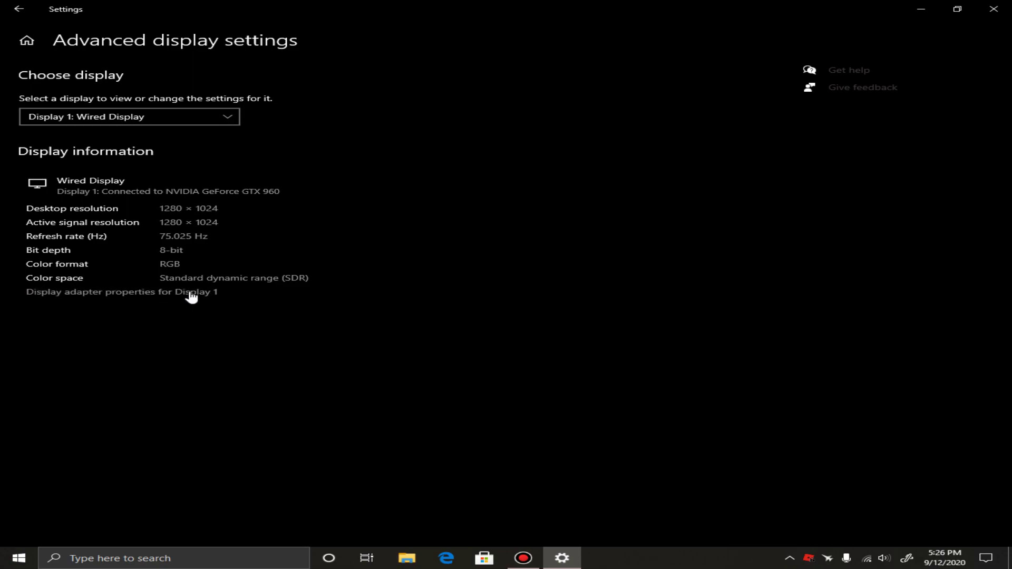
# In Display 1's adapter properties, list all modes and choose 1280 by 1024, True Color (32 bit), 75 Hertz
pyautogui.click(158, 293)
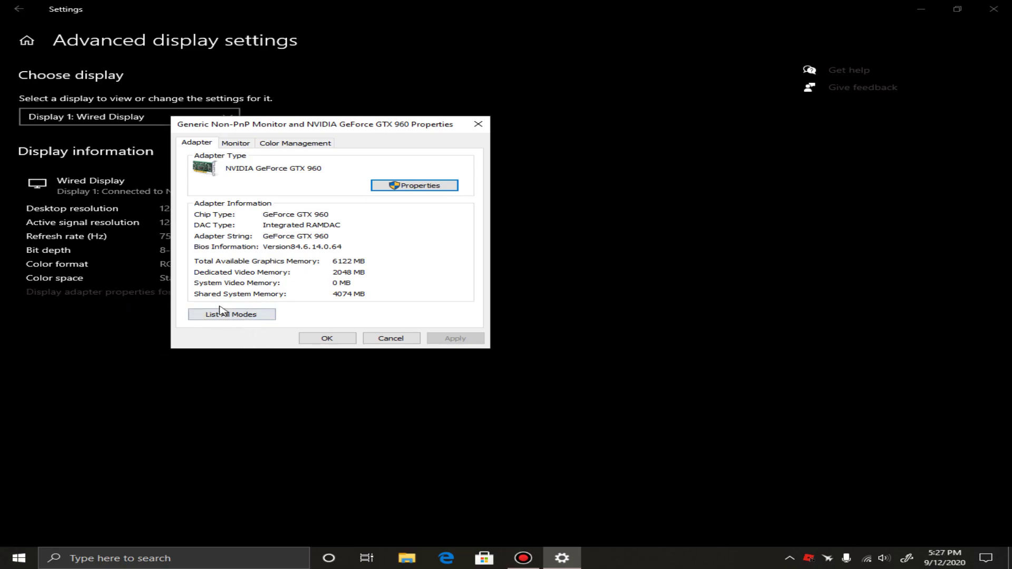
pyautogui.click(234, 316)
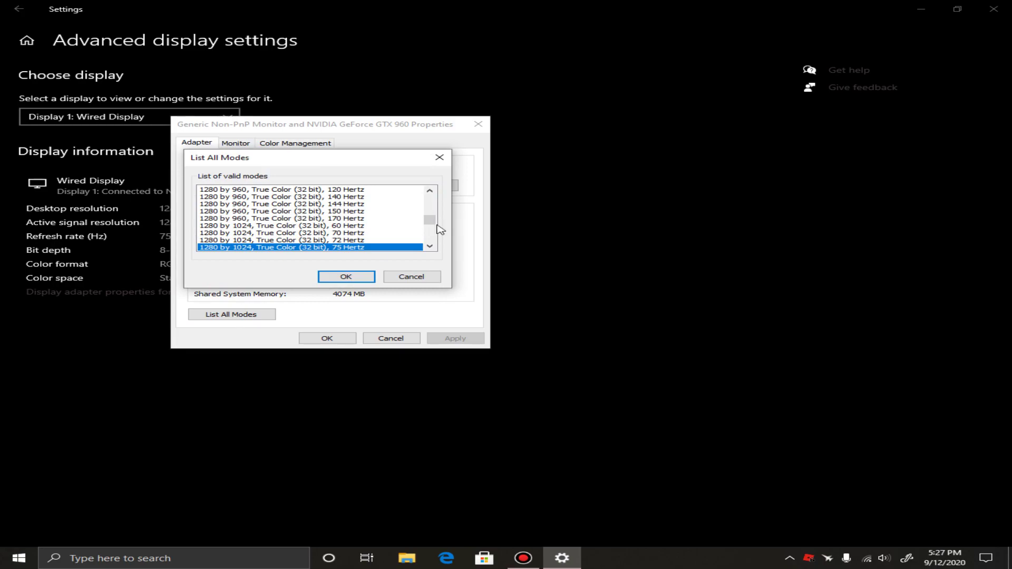
pyautogui.moveTo(435, 219); pyautogui.dragTo(433, 225)
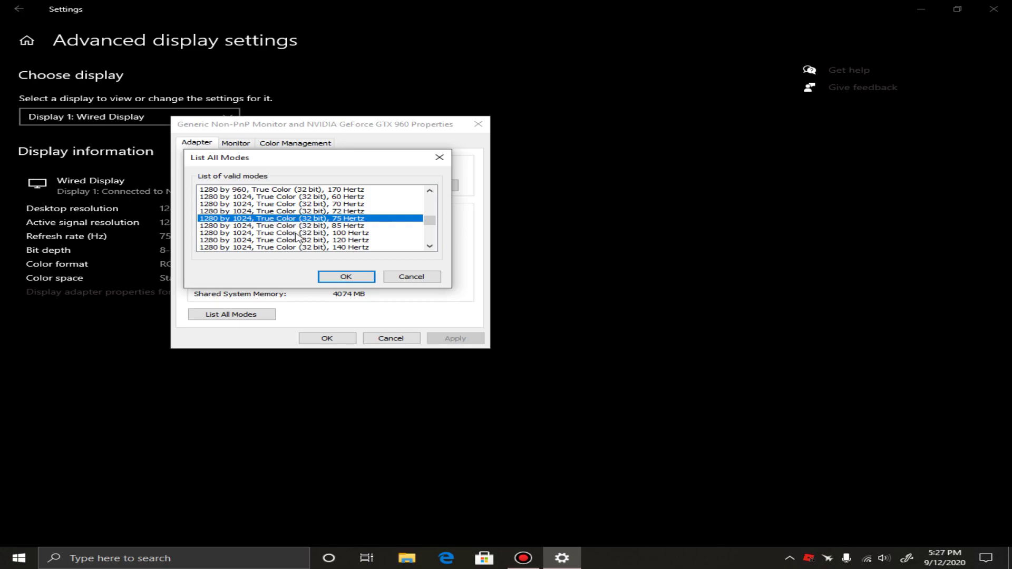
pyautogui.click(304, 226)
pyautogui.click(315, 219)
pyautogui.click(334, 278)
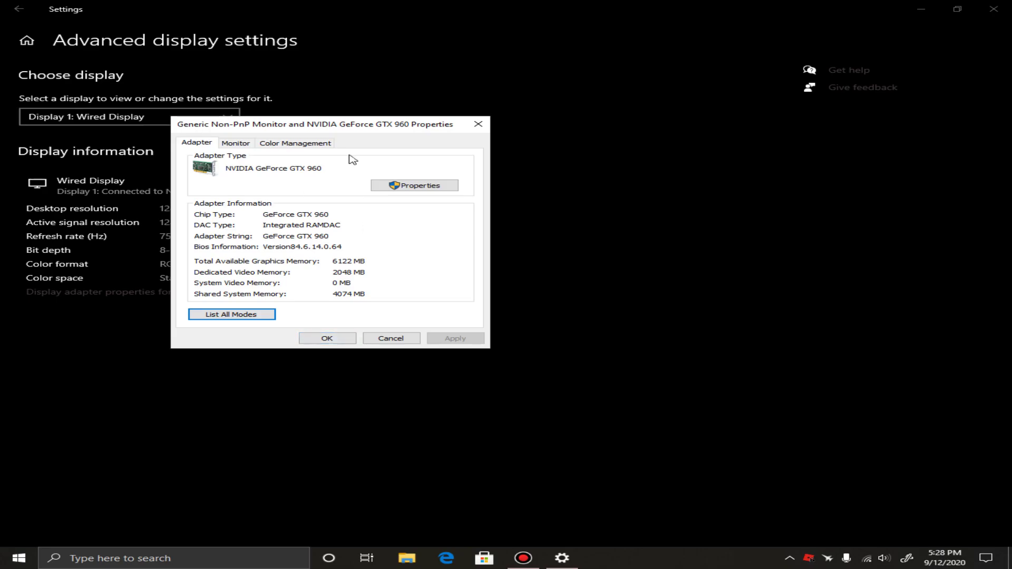
# Accept the adapter properties, keep the Display resolution at 1280 × 1024, and close Settings
pyautogui.click(327, 340)
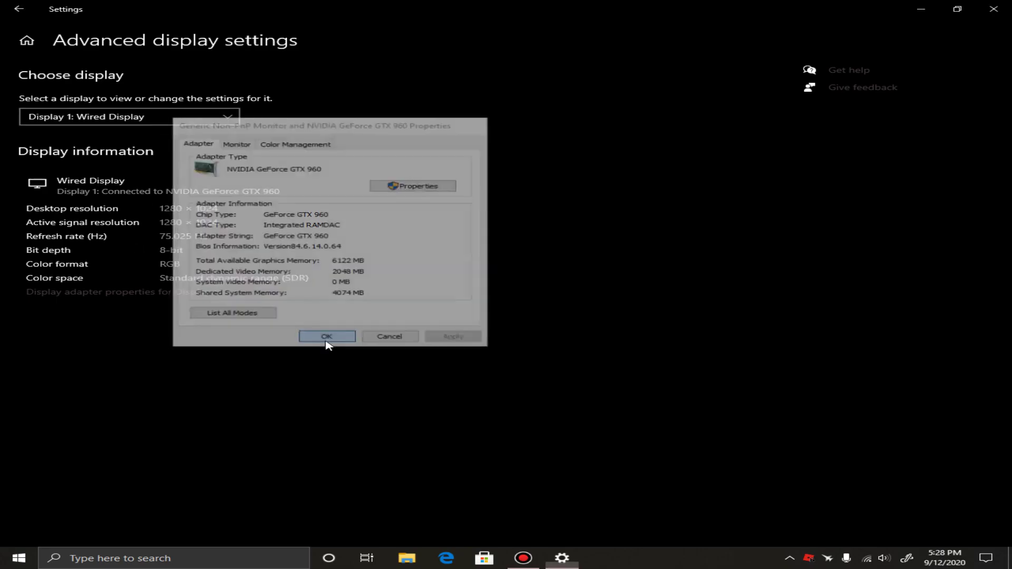
pyautogui.click(19, 9)
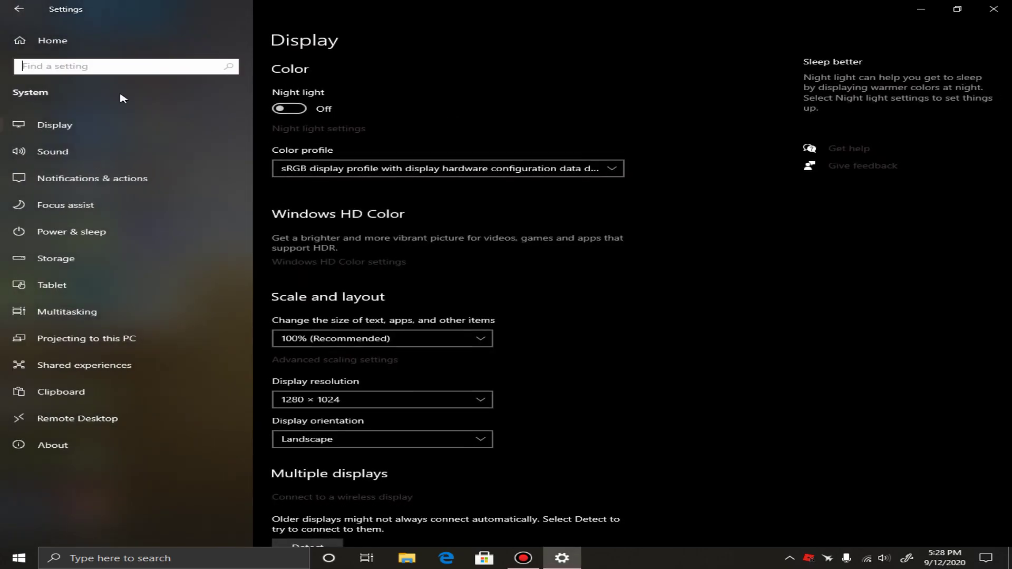
pyautogui.click(332, 401)
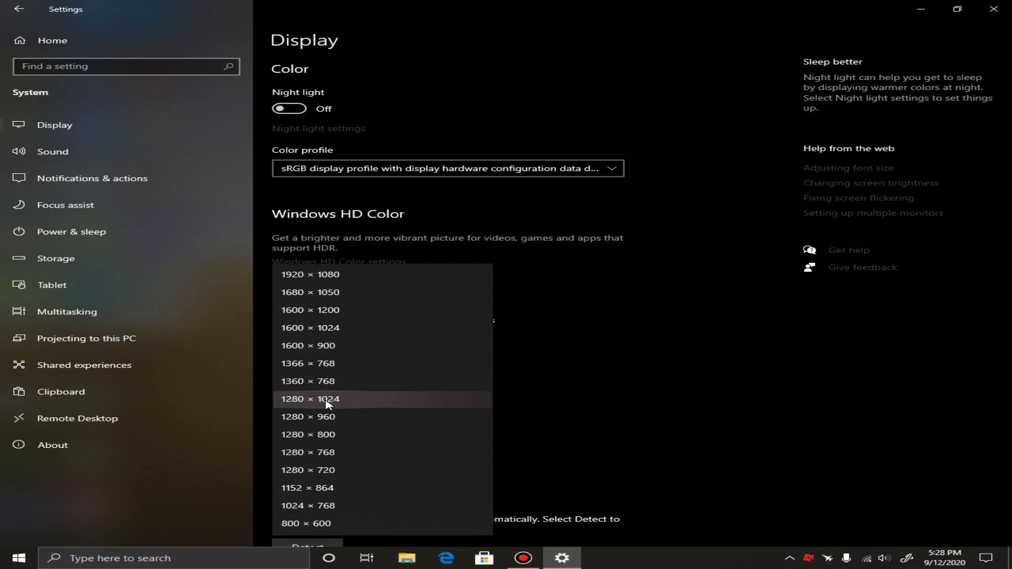
pyautogui.click(327, 401)
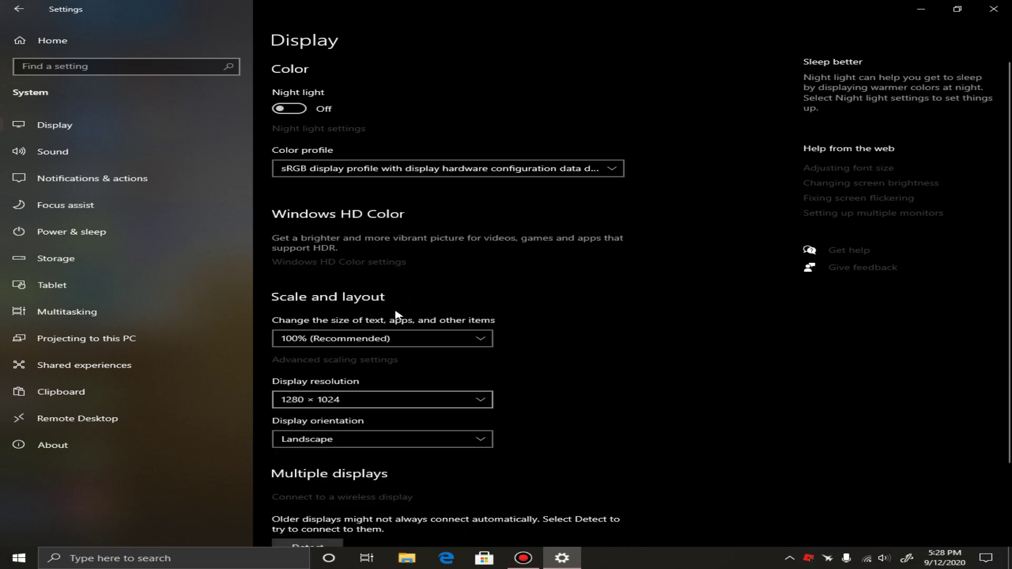
pyautogui.click(995, 9)
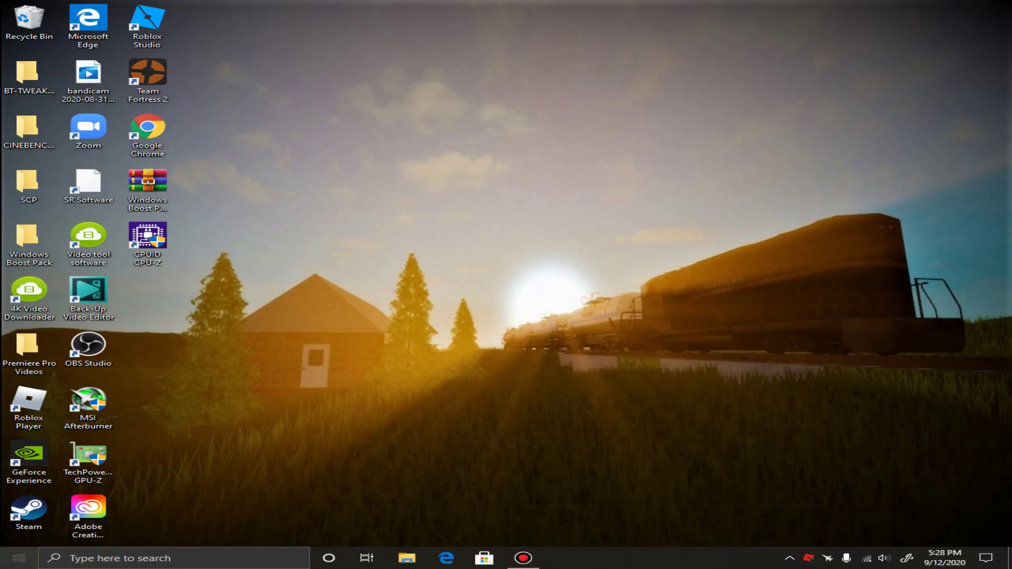
# Open Device Manager, centre its window, and select NVIDIA GeForce GTX 960 under Display adapters
pyautogui.press('super')
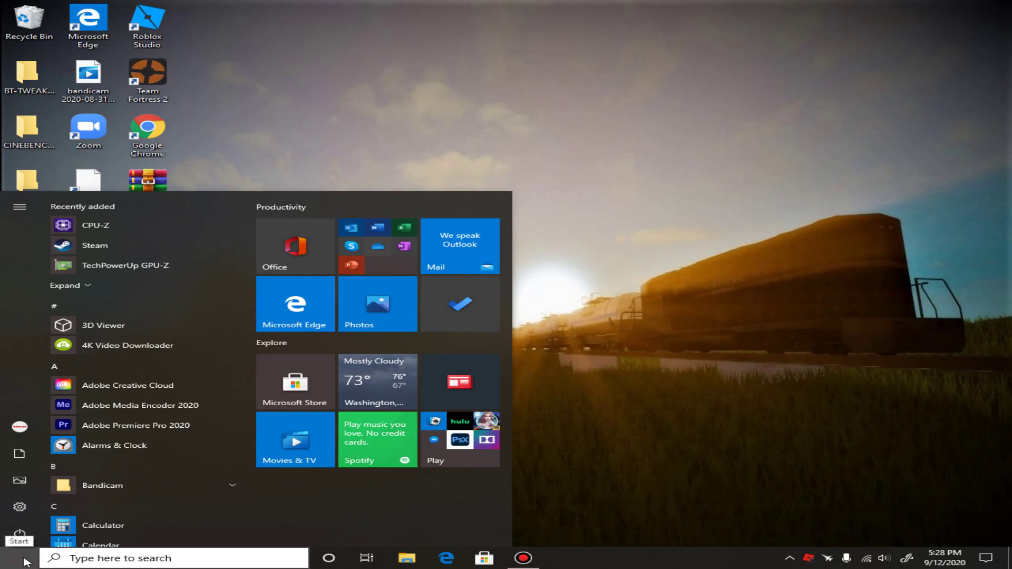
pyautogui.rightClick(26, 563)
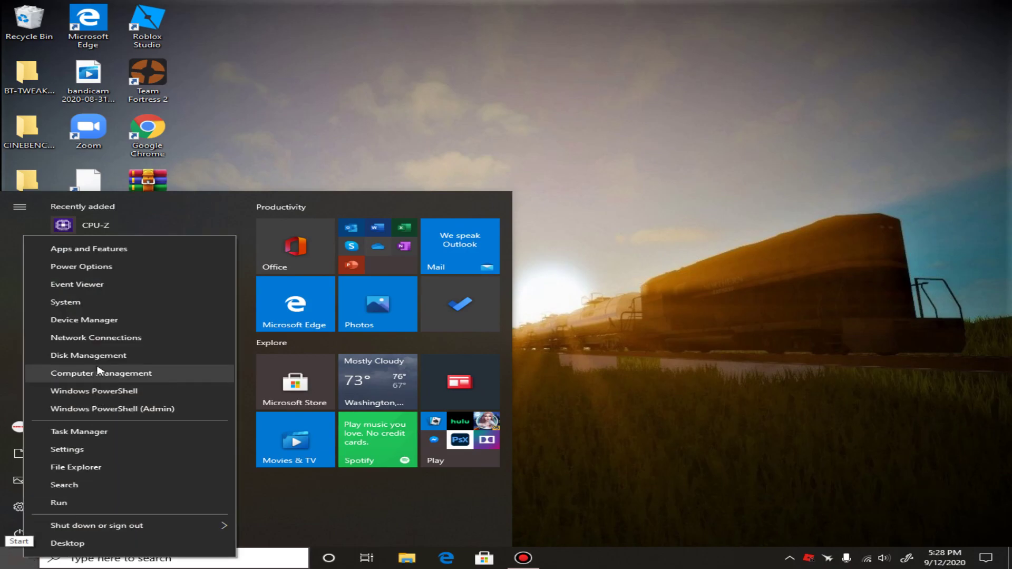
pyautogui.click(96, 321)
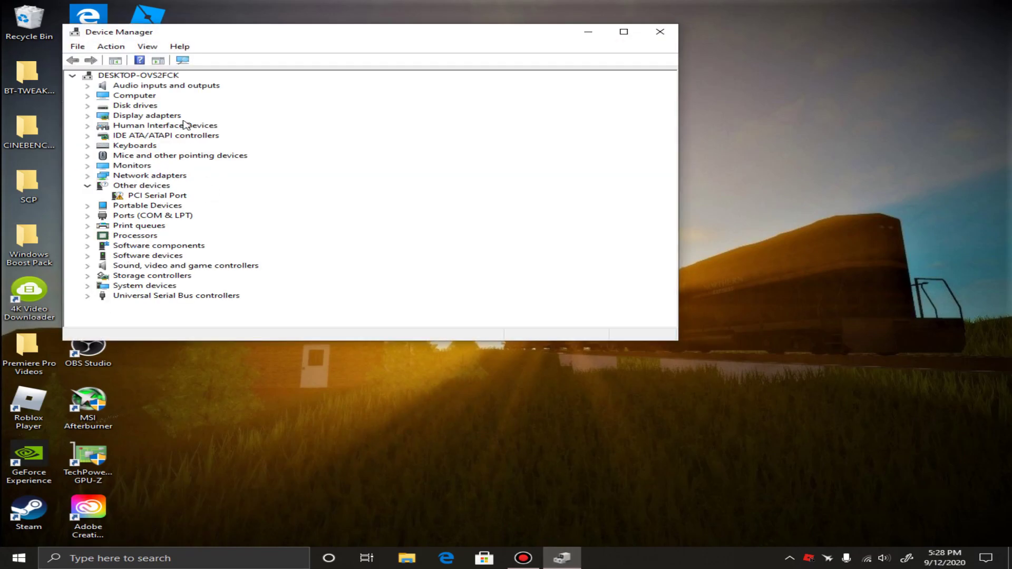
pyautogui.moveTo(208, 39); pyautogui.dragTo(355, 105)
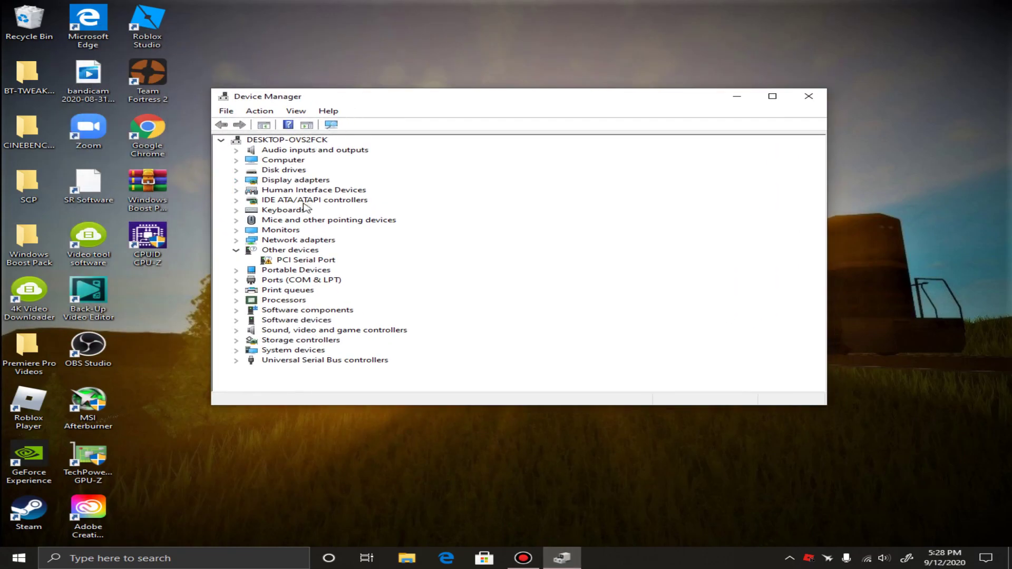
pyautogui.click(236, 180)
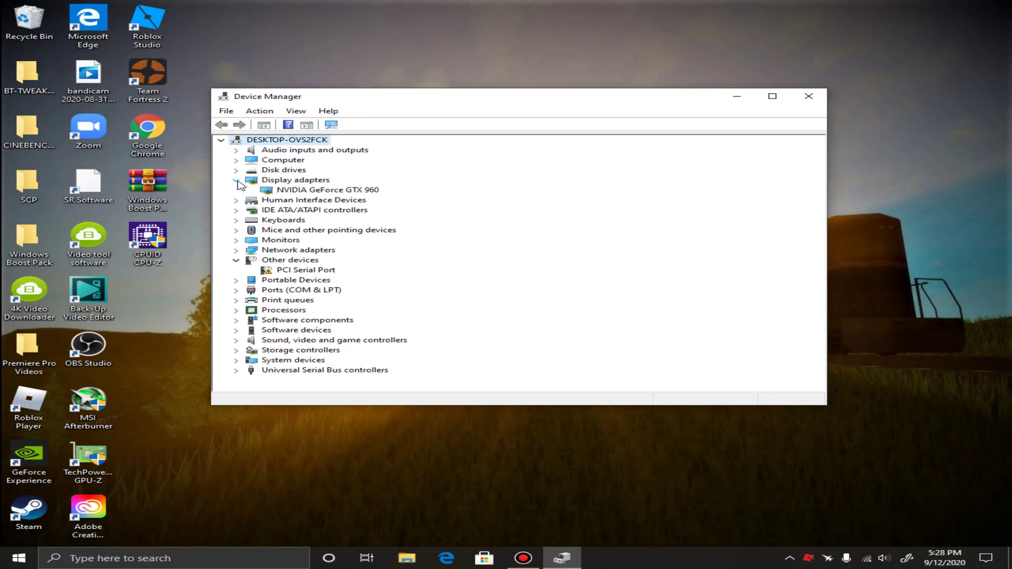
pyautogui.click(297, 190)
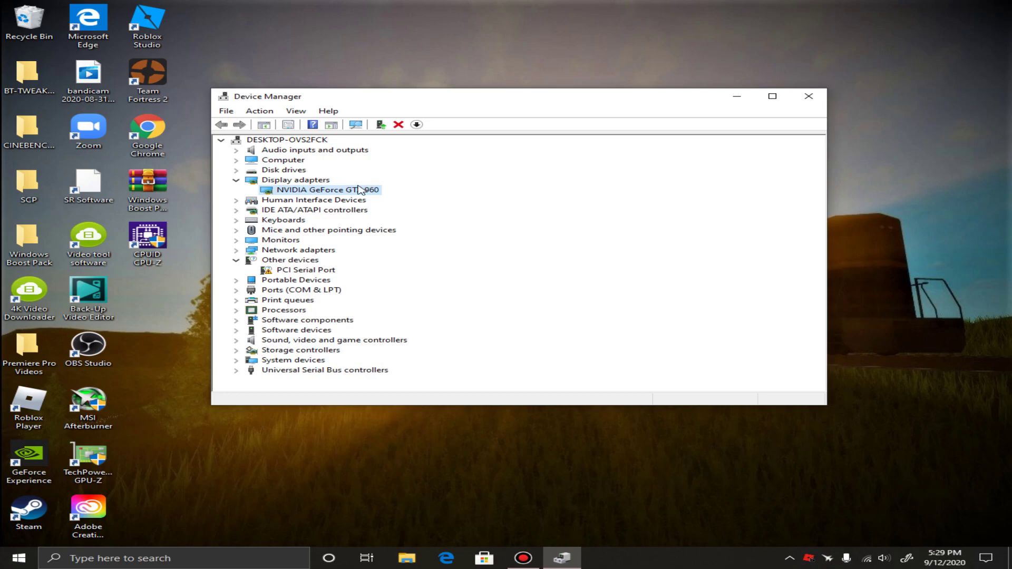
# View the GTX 960's driver information in its Properties, then cancel without changes
pyautogui.rightClick(337, 192)
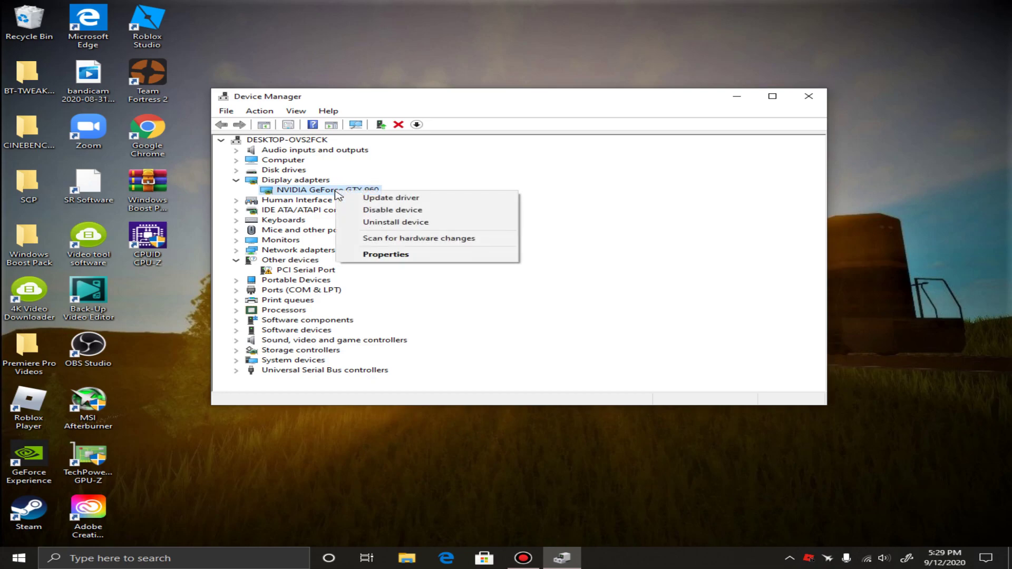
pyautogui.click(379, 257)
pyautogui.click(422, 147)
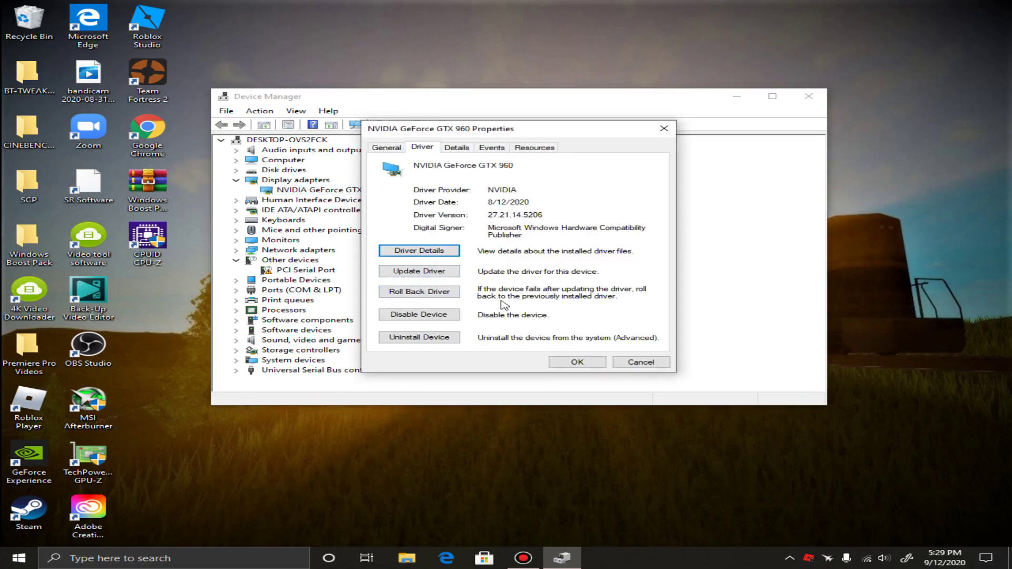
pyautogui.click(664, 363)
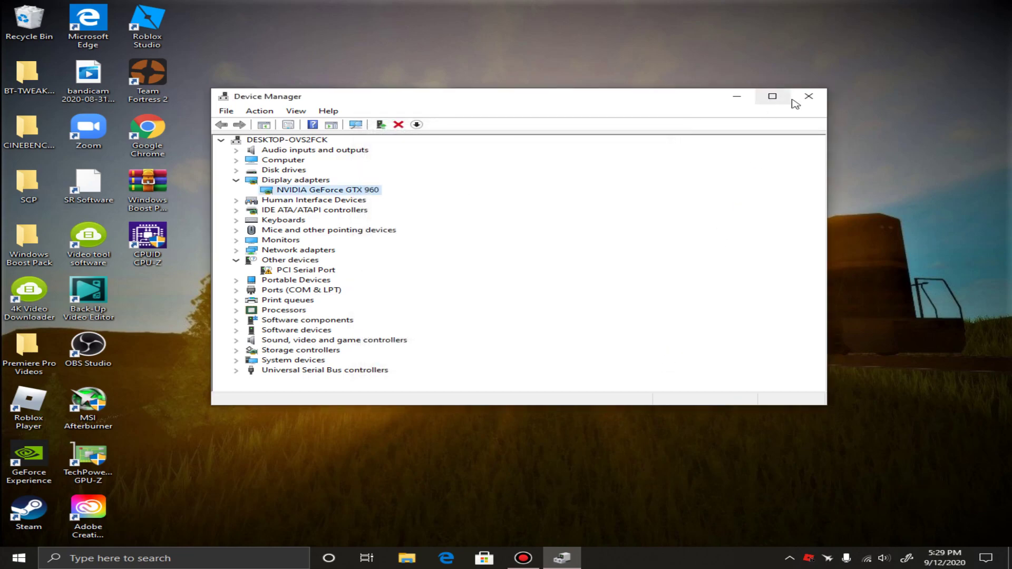
# Have Windows search automatically for a GTX 960 driver update, then close Device Manager
pyautogui.rightClick(314, 191)
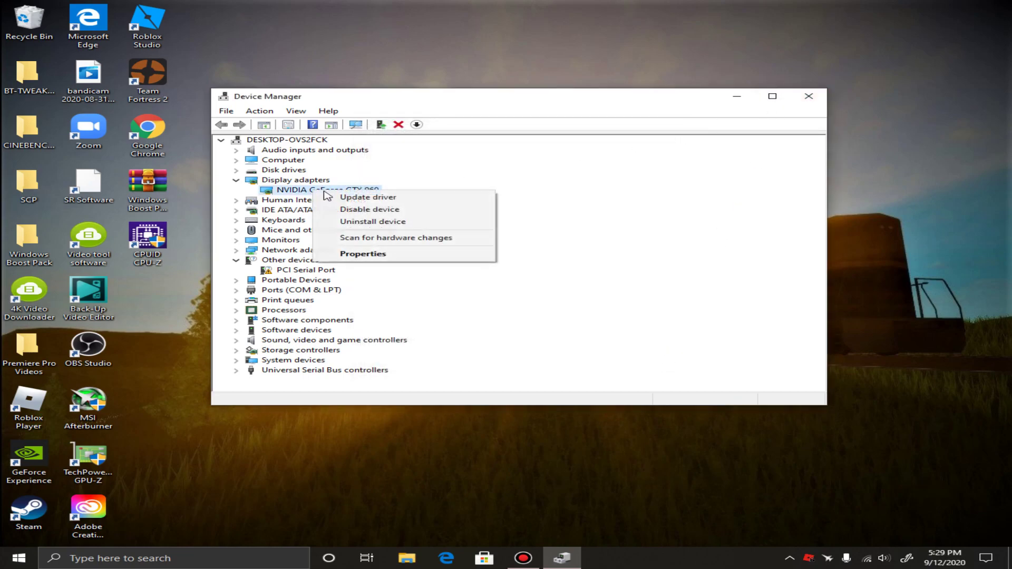
pyautogui.click(351, 198)
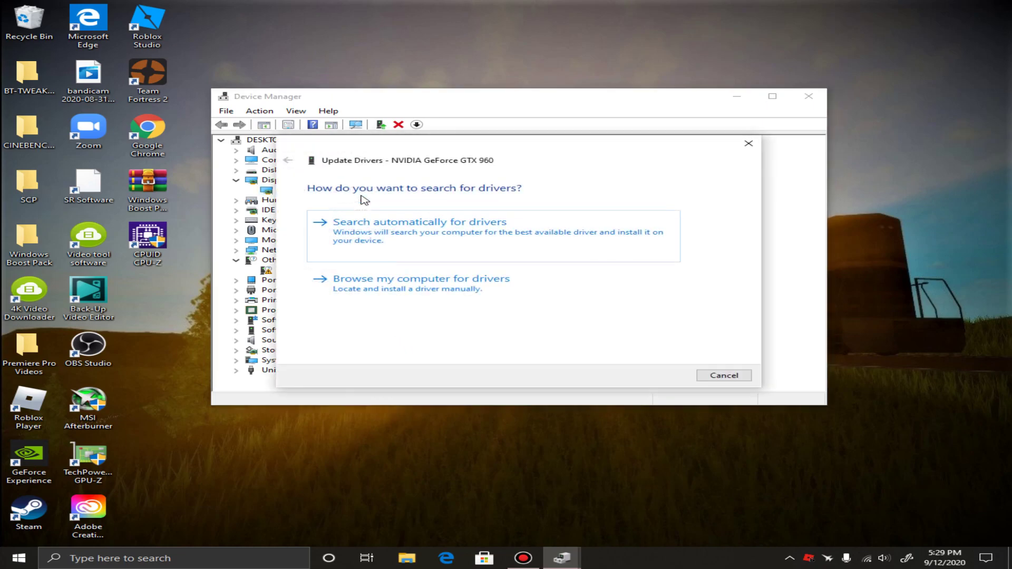
pyautogui.click(512, 233)
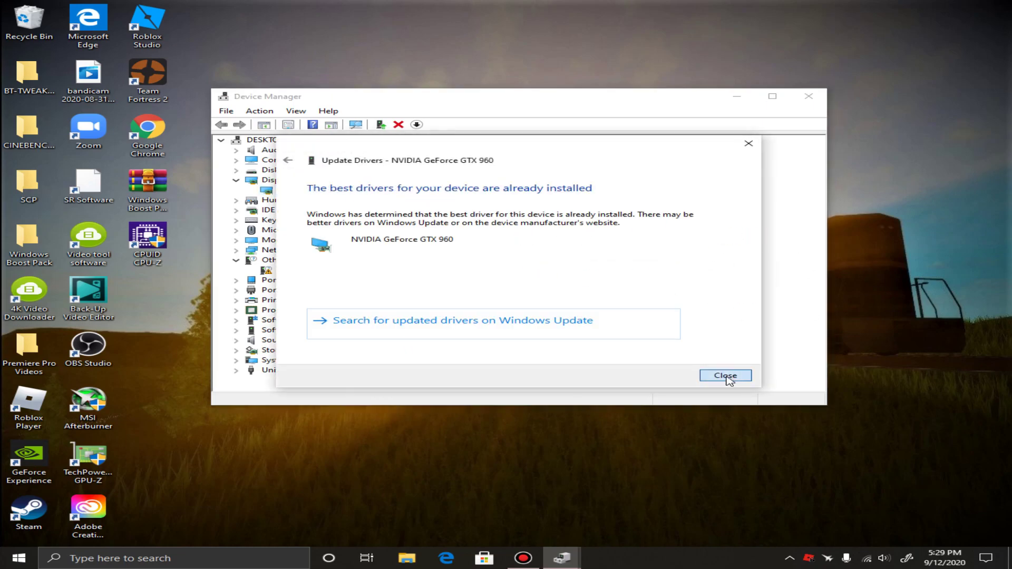
pyautogui.click(724, 375)
pyautogui.click(807, 89)
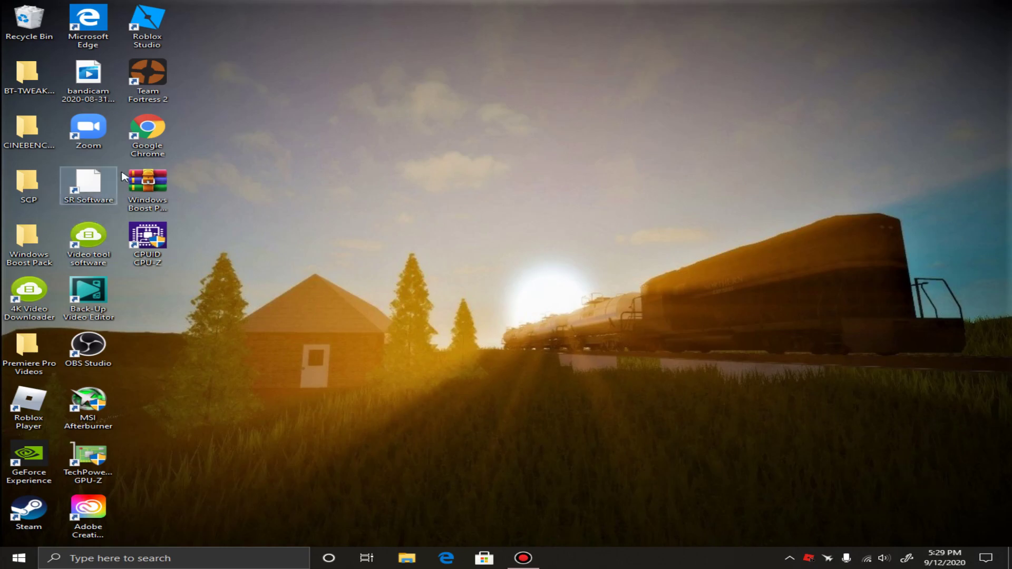
# Launch Google Chrome and go to amd.com
pyautogui.doubleClick(158, 143)
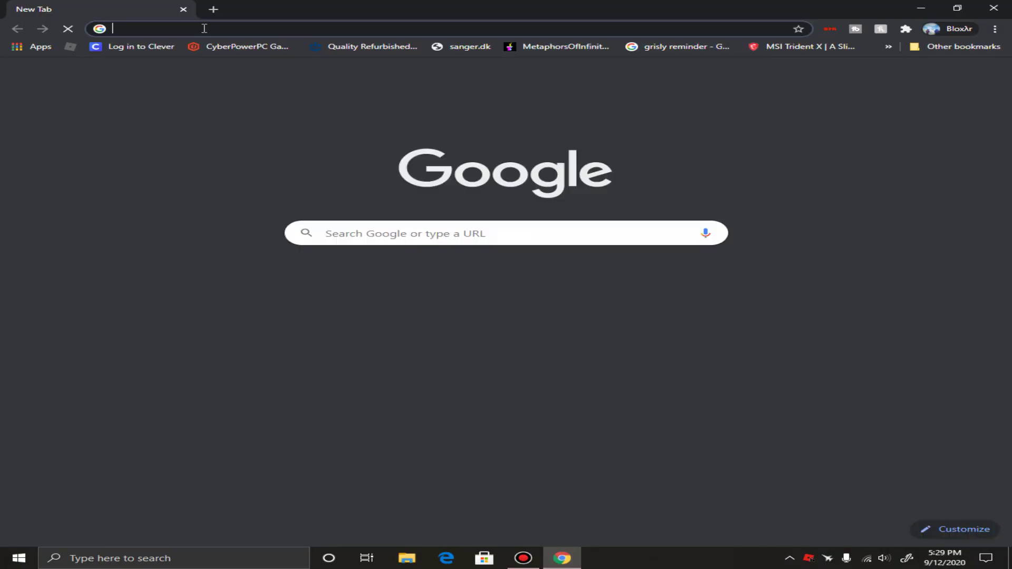
pyautogui.write('amd.com')
pyautogui.press('Return')
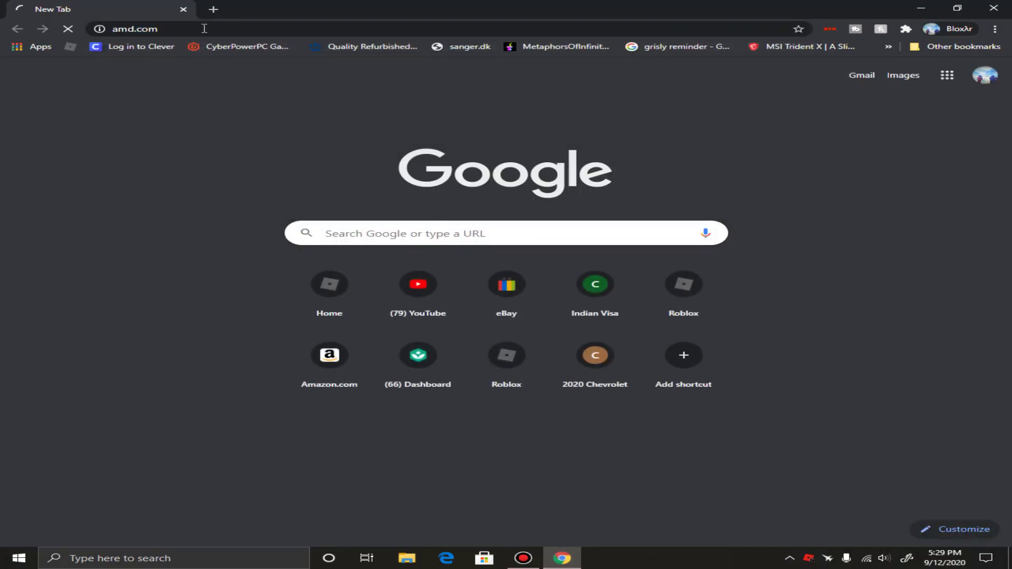
# Search Google for nvidia shadowplay, then close the search results tab
pyautogui.hotkey('ctrl', 'l')
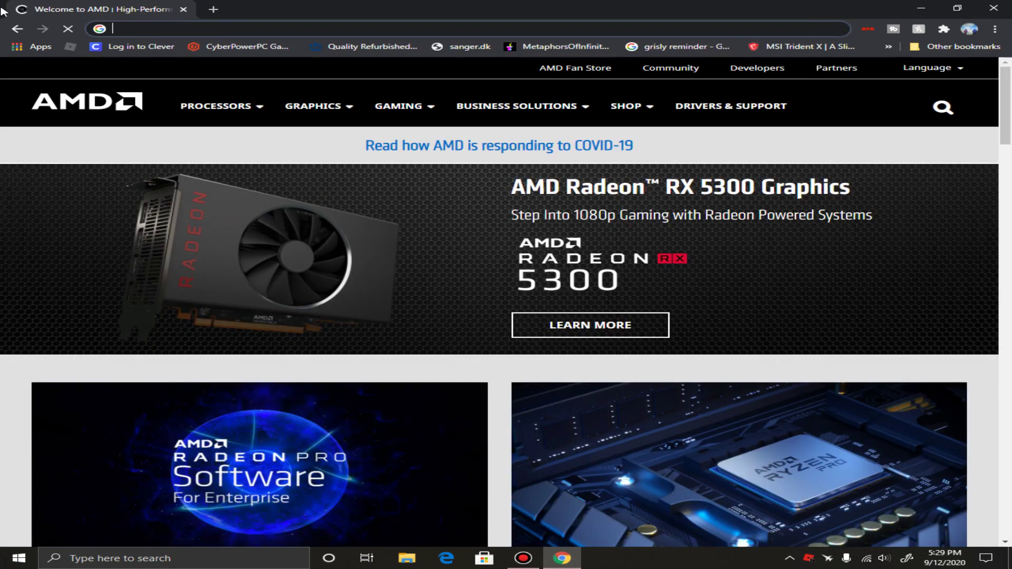
pyautogui.write('nvidia shadowplay')
pyautogui.press('Return')
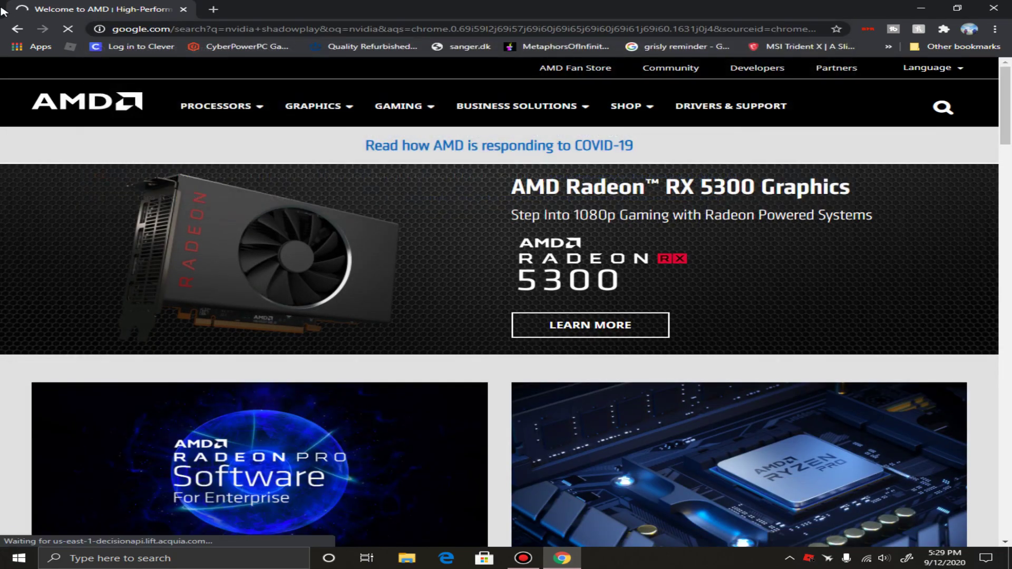
pyautogui.click(213, 9)
pyautogui.click(192, 13)
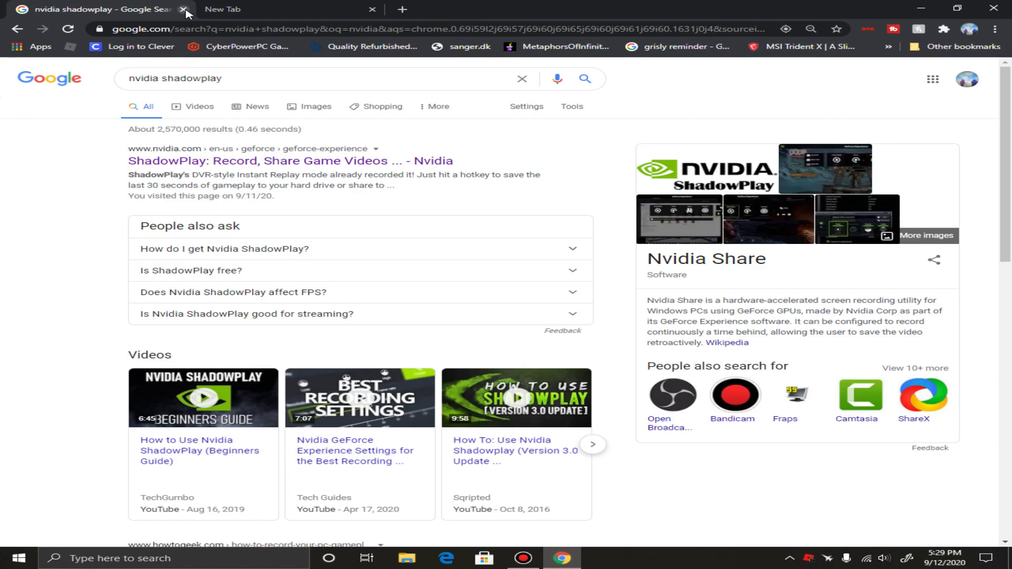
pyautogui.click(184, 10)
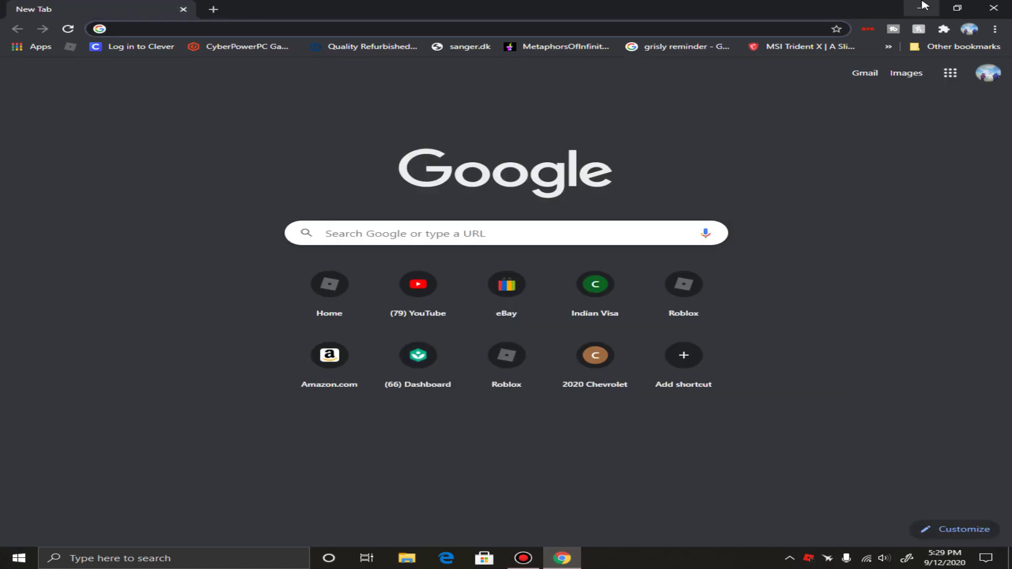
pyautogui.click(924, 6)
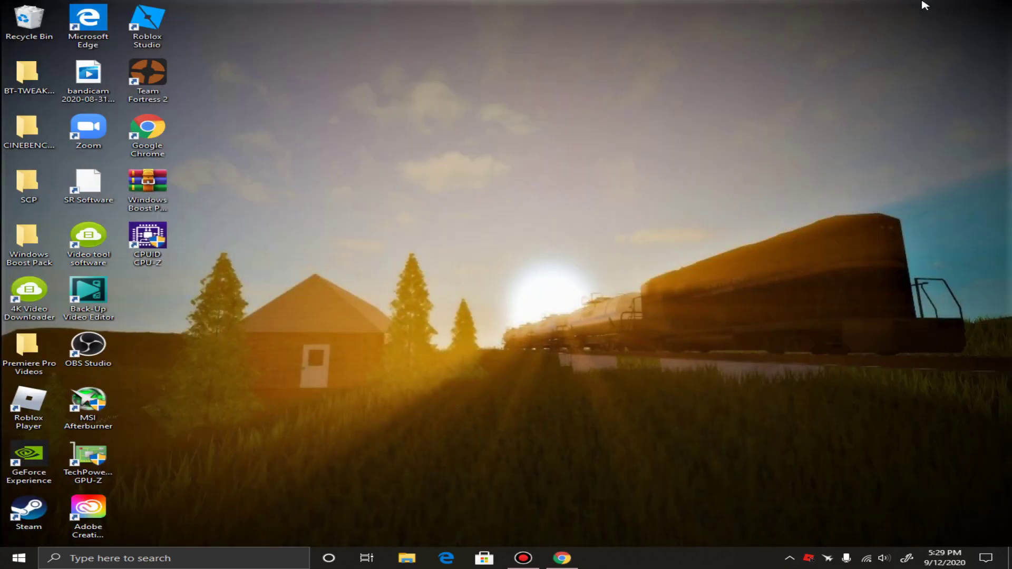